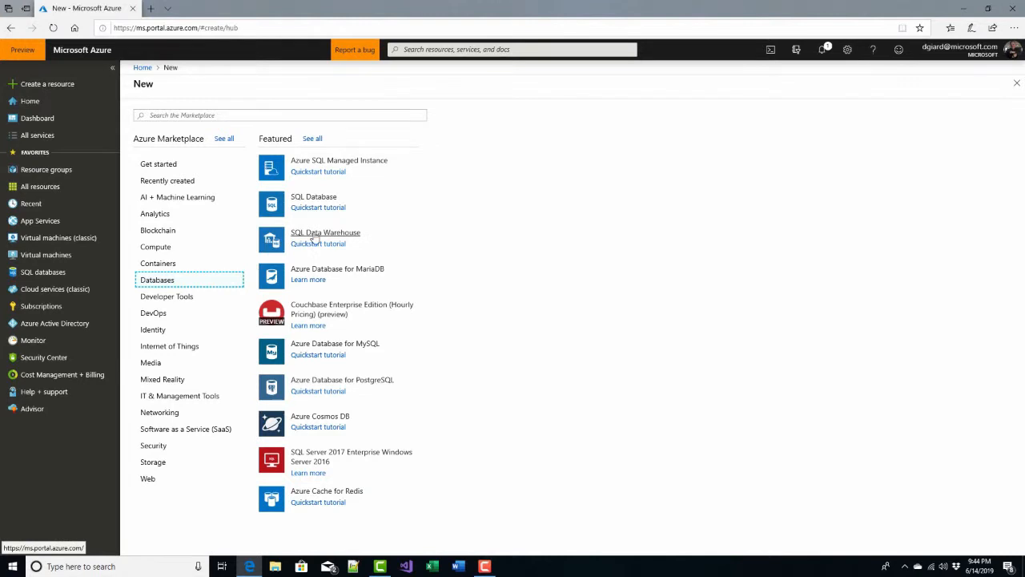
Start creating a SQL Data Warehouse and create a new resource group named dgtestrg for it.
click(314, 237)
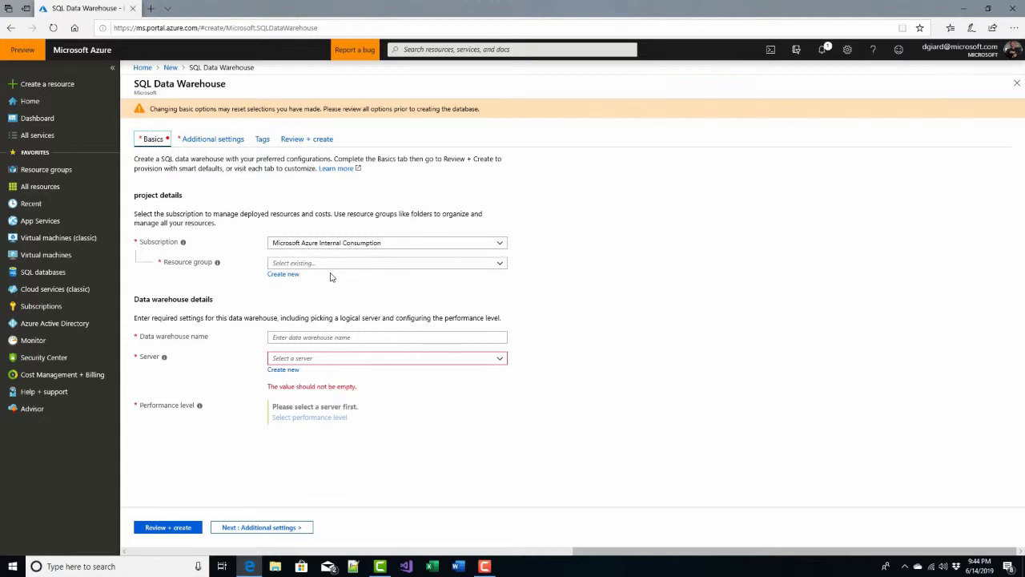
click(334, 263)
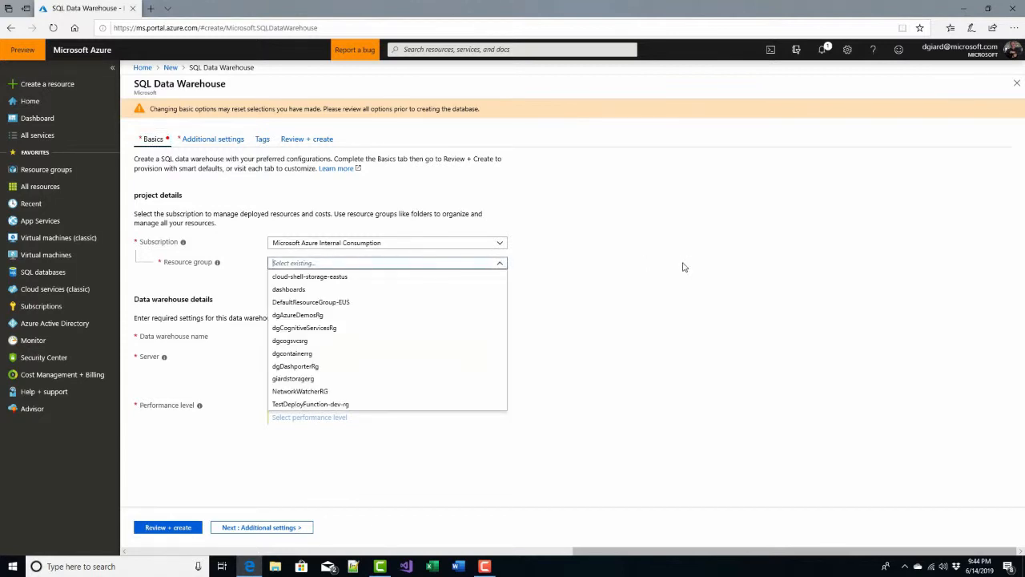
click(583, 238)
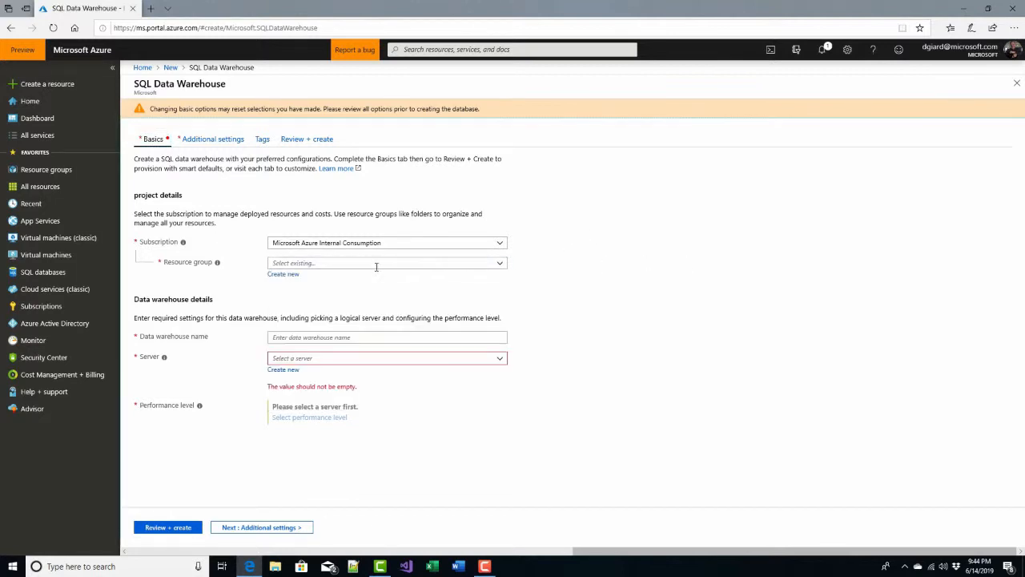
click(285, 275)
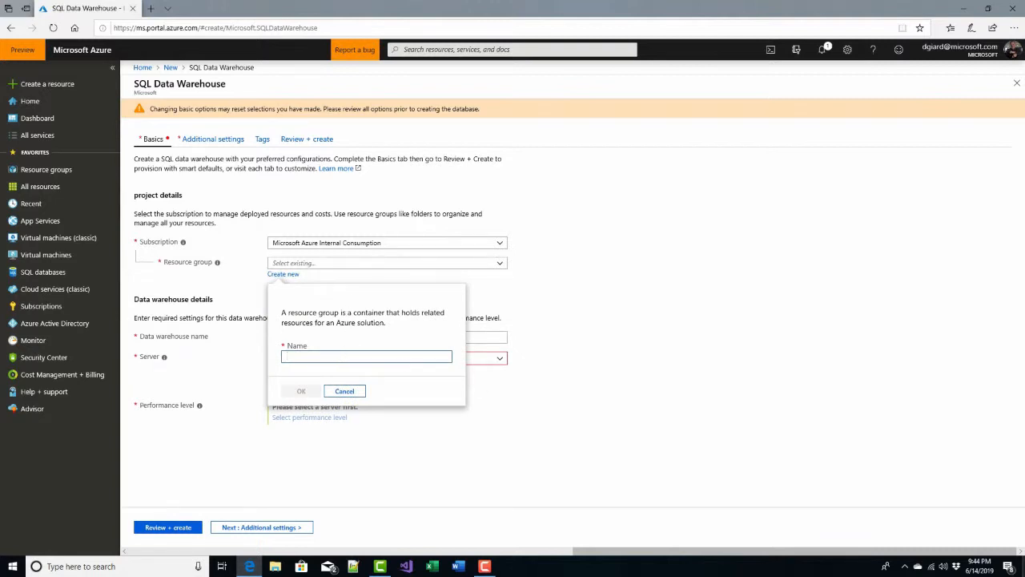
text(dgt)
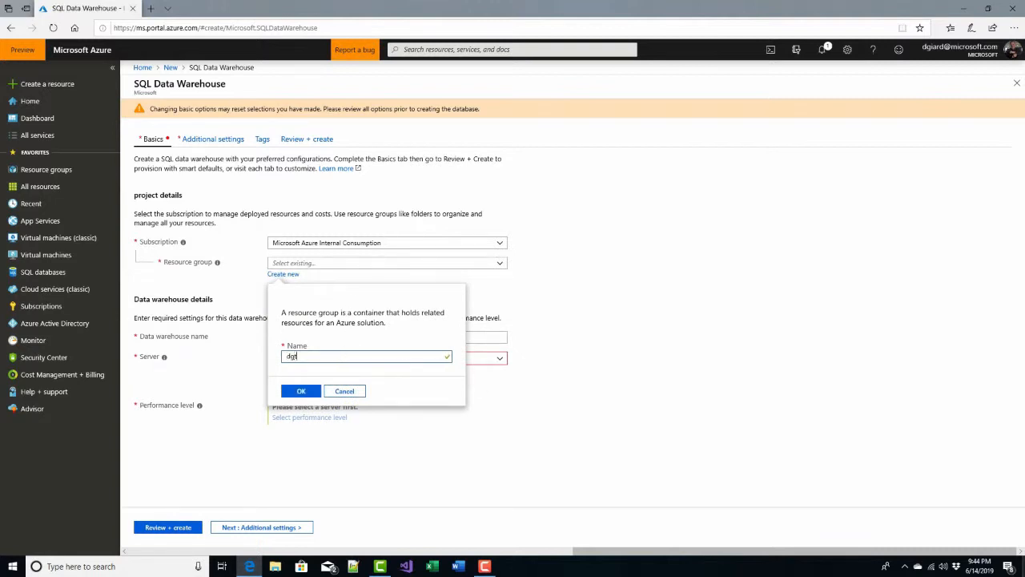
text(estrg)
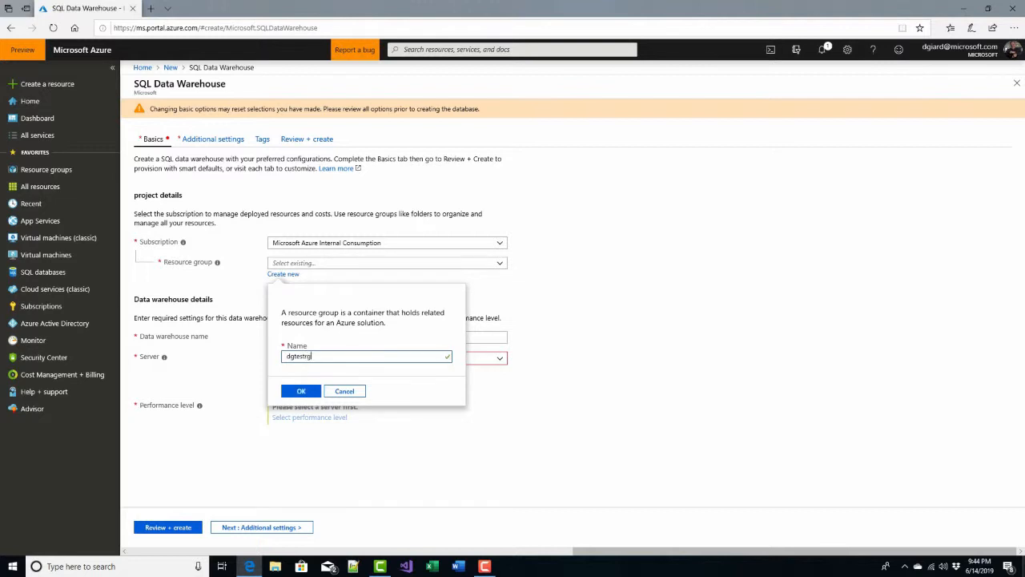
click(301, 391)
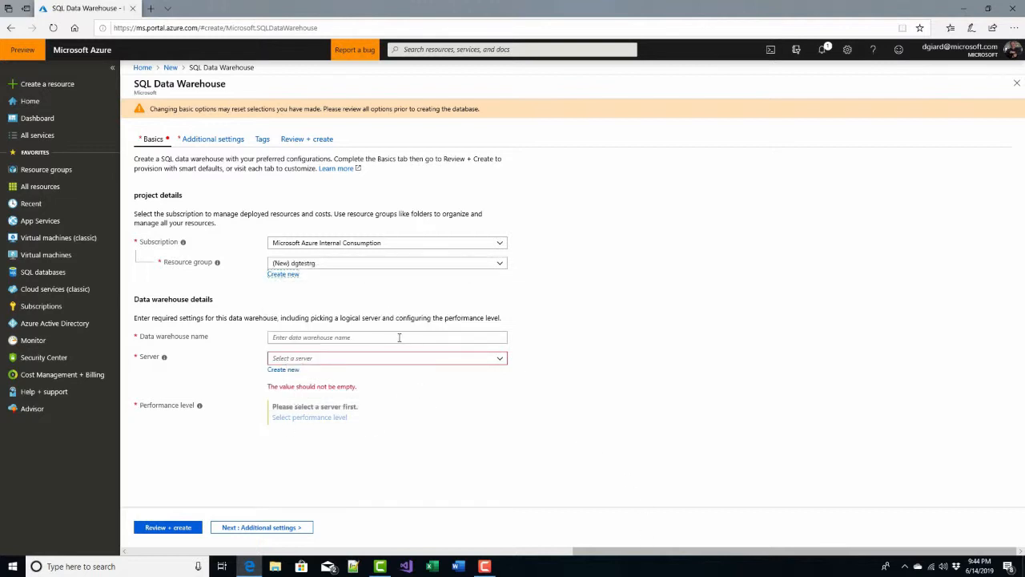
Name the data warehouse dgtestdw.
click(401, 337)
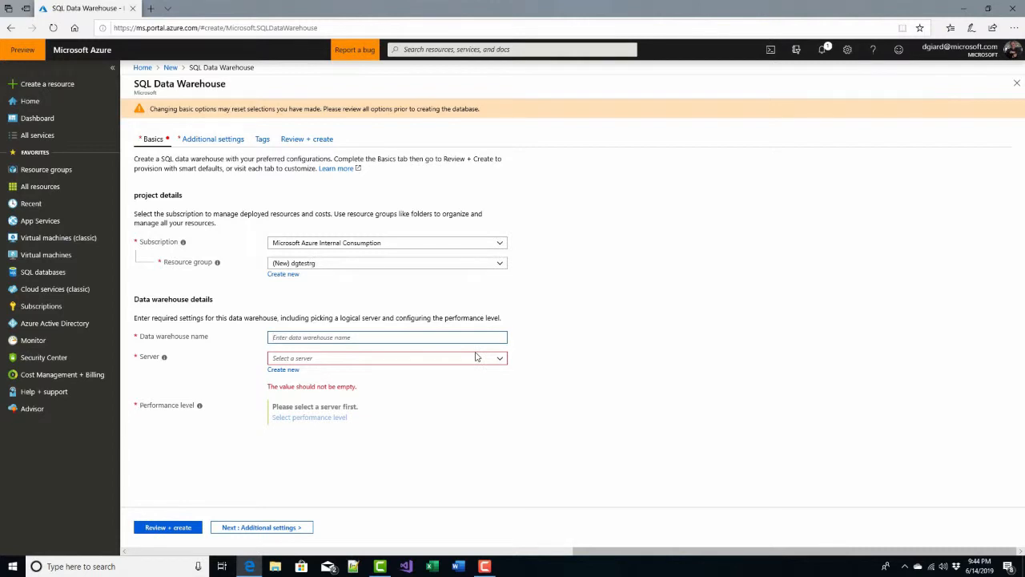
text(dgtestdw)
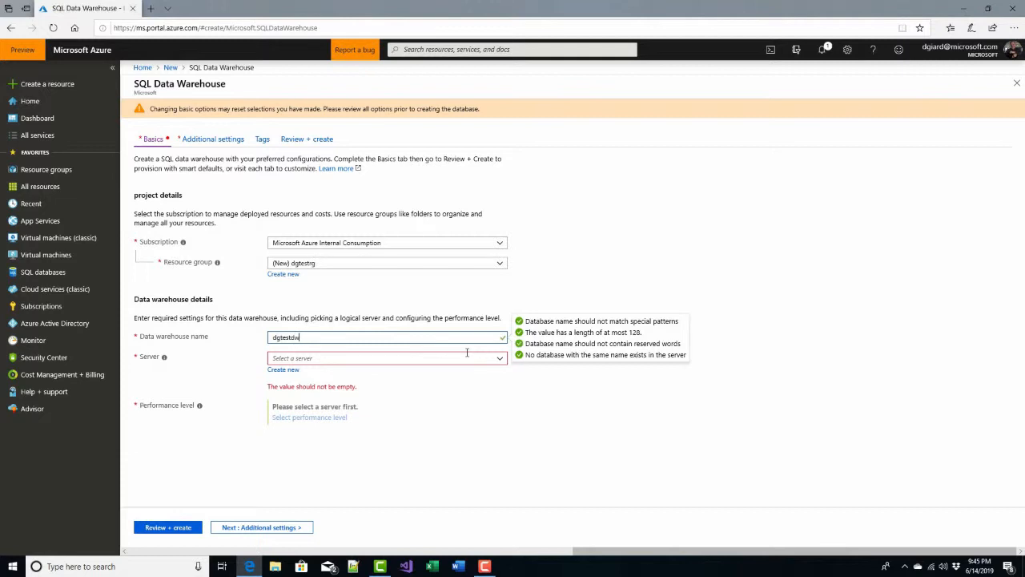
click(466, 353)
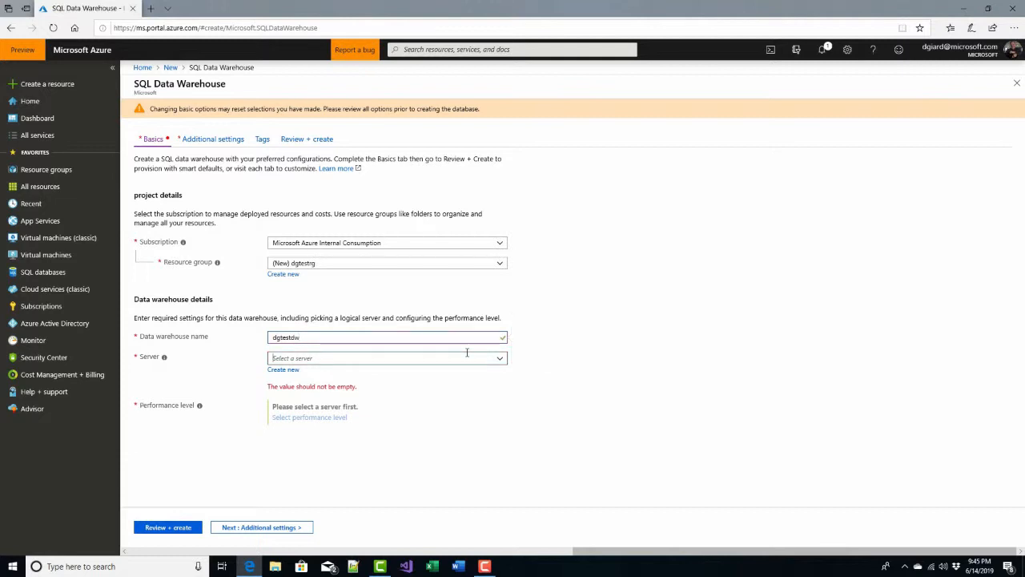
Start creating a new server named dgtestsqlserver for the data warehouse.
click(286, 370)
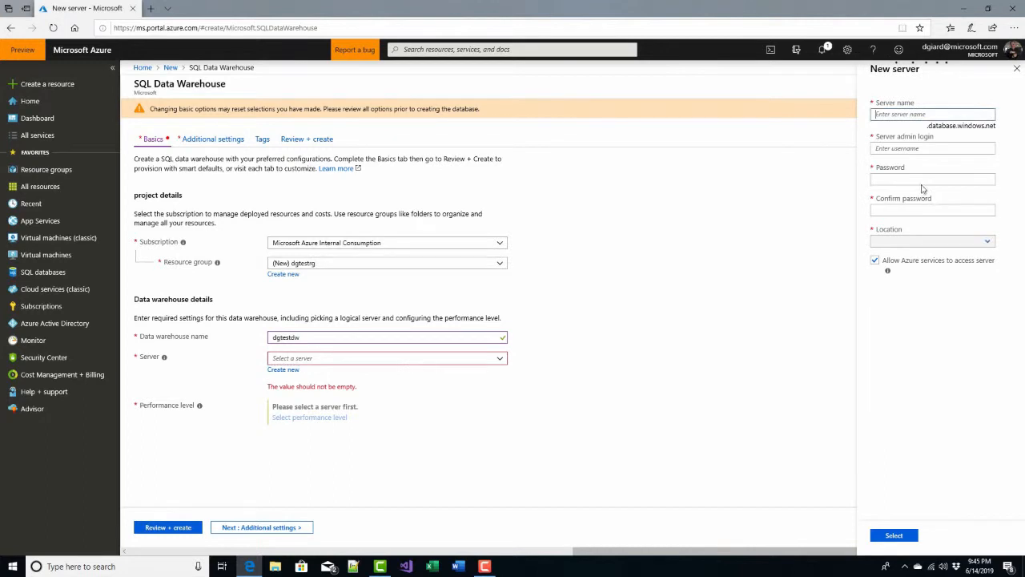
text(dg)
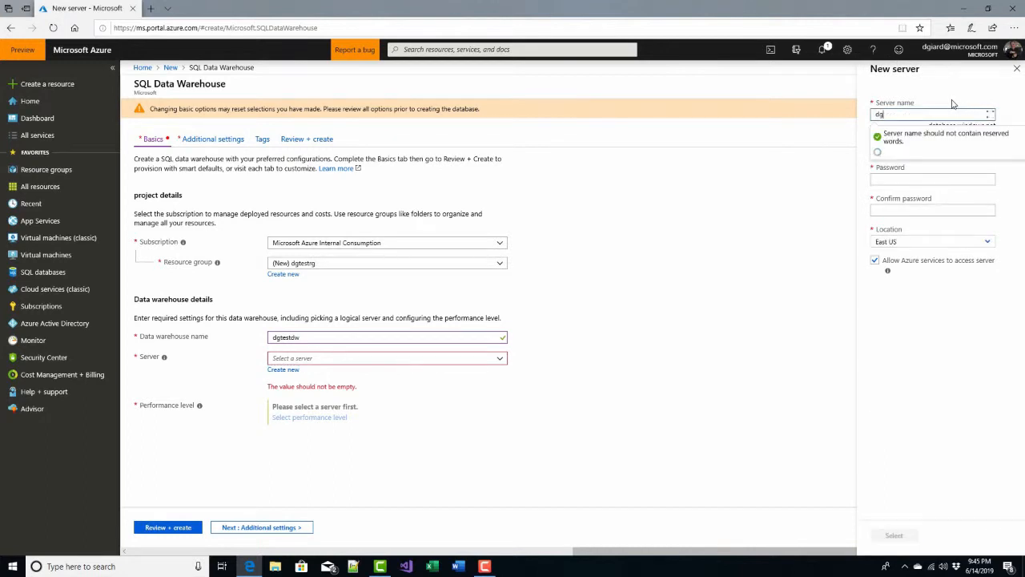
text(testsqls)
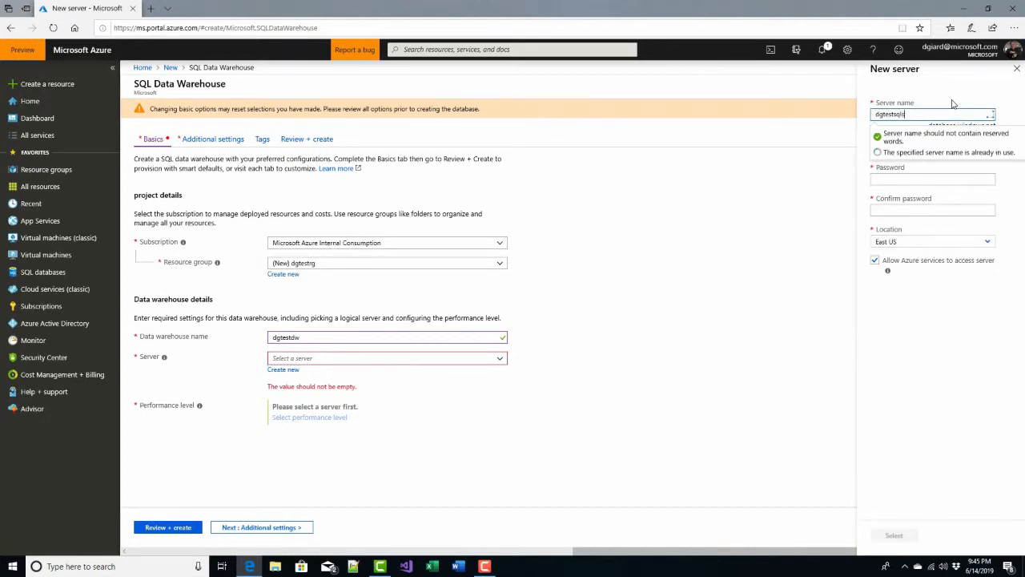
text(erver)
key(Tab)
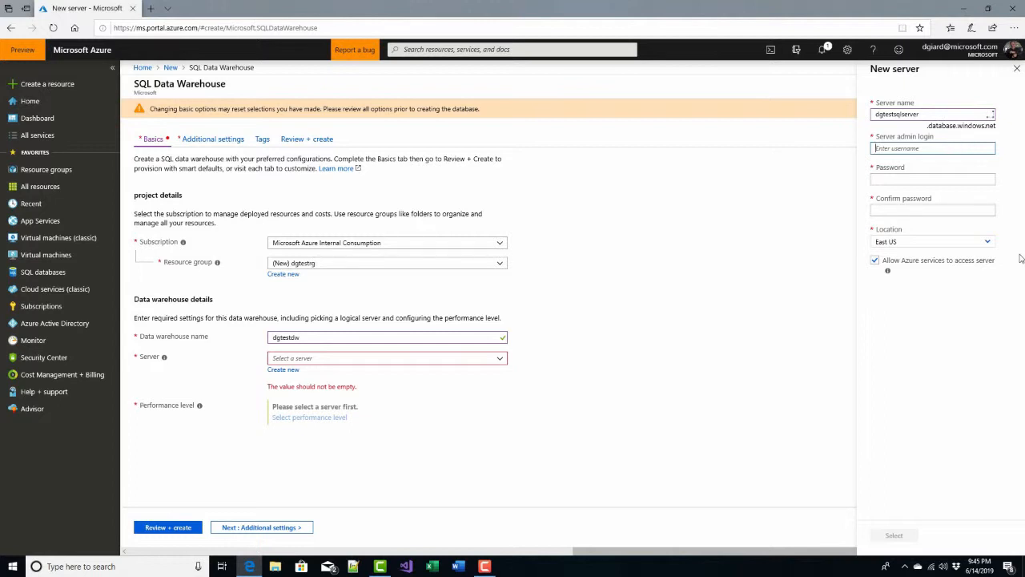
Enter the server admin login name, the admin password and the matching confirmation password.
text(dgiard)
key(Tab)
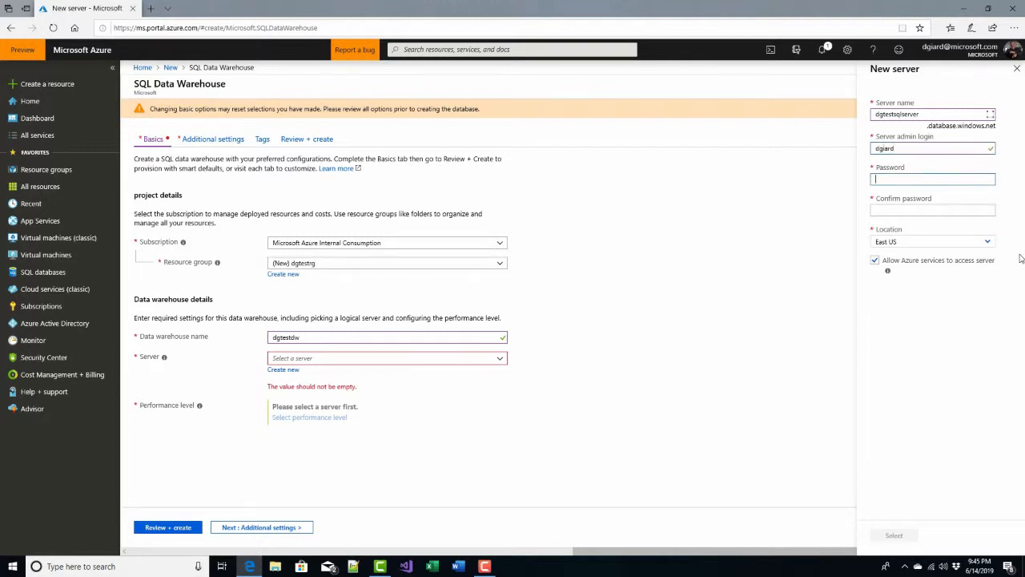
text(P)
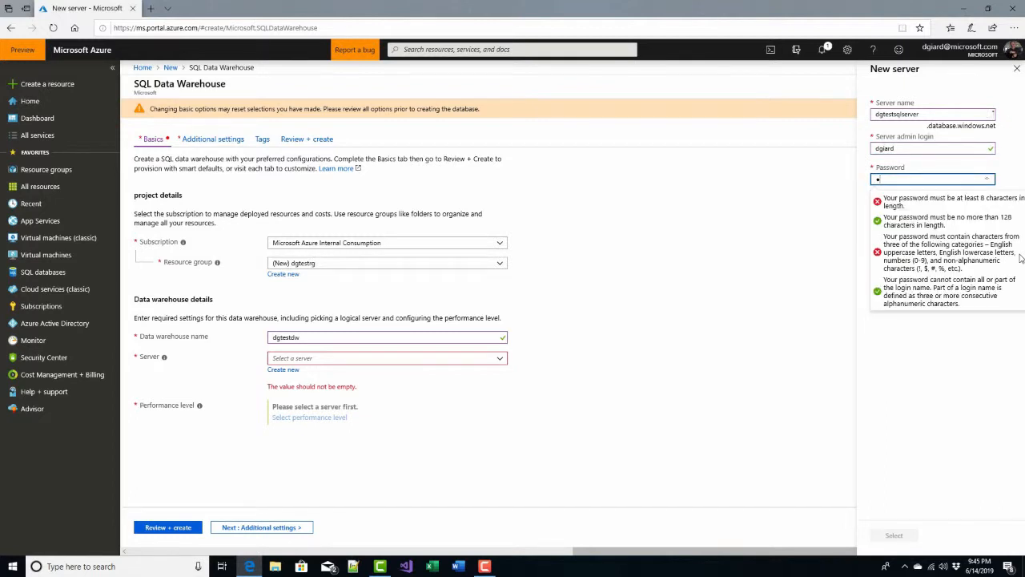
text(assword12)
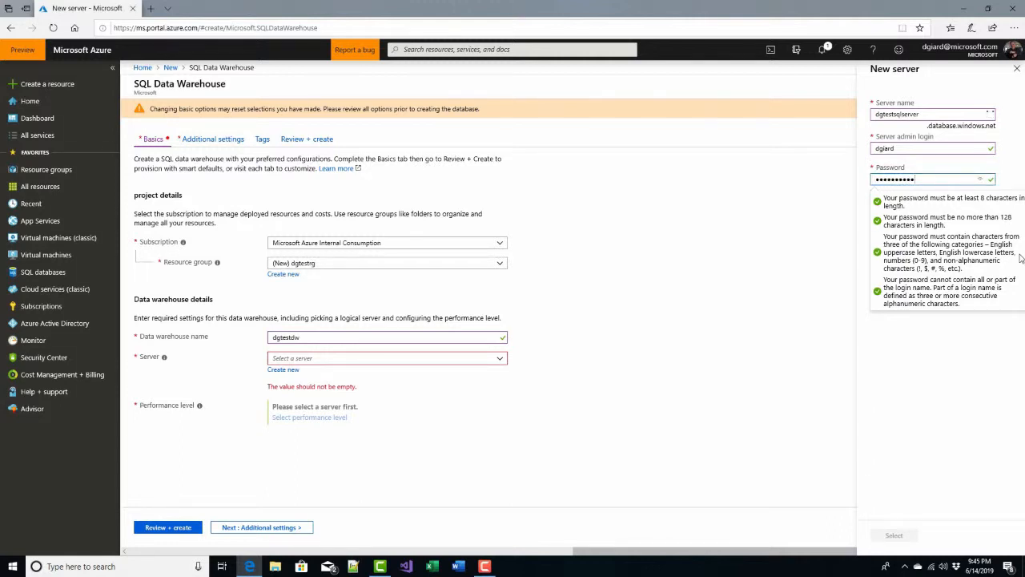
key(Tab)
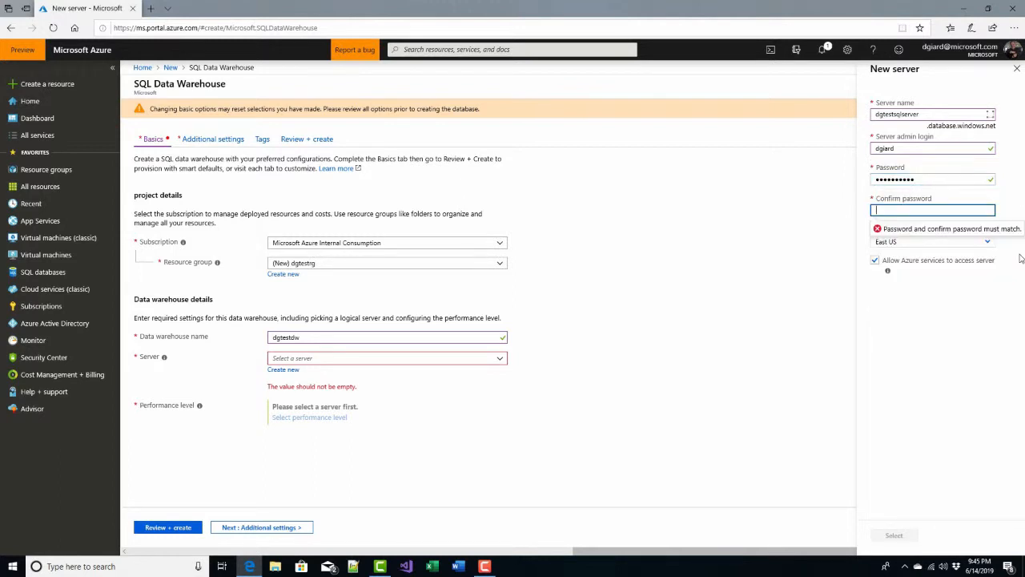
text(•••••••••••)
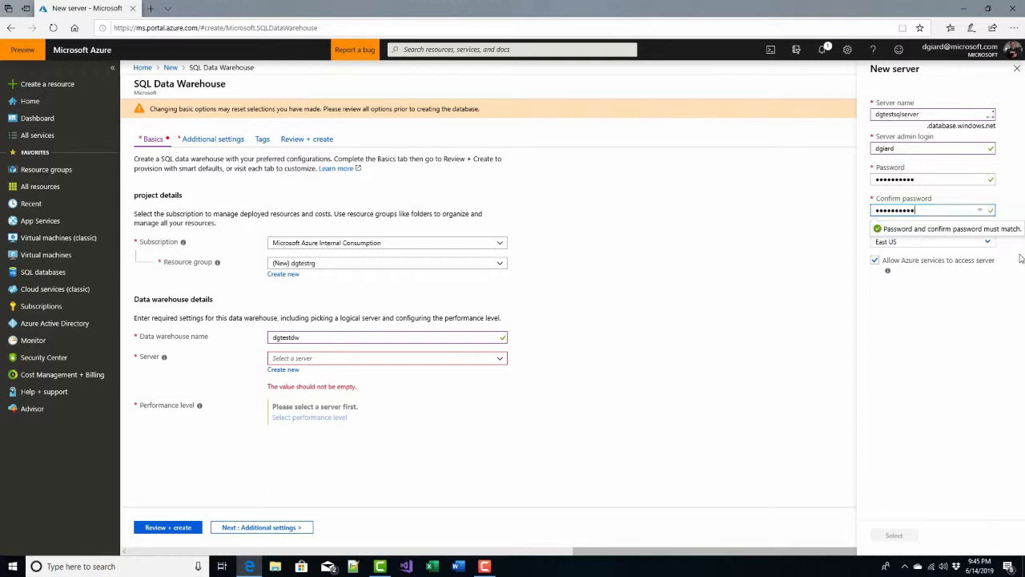
key(Tab)
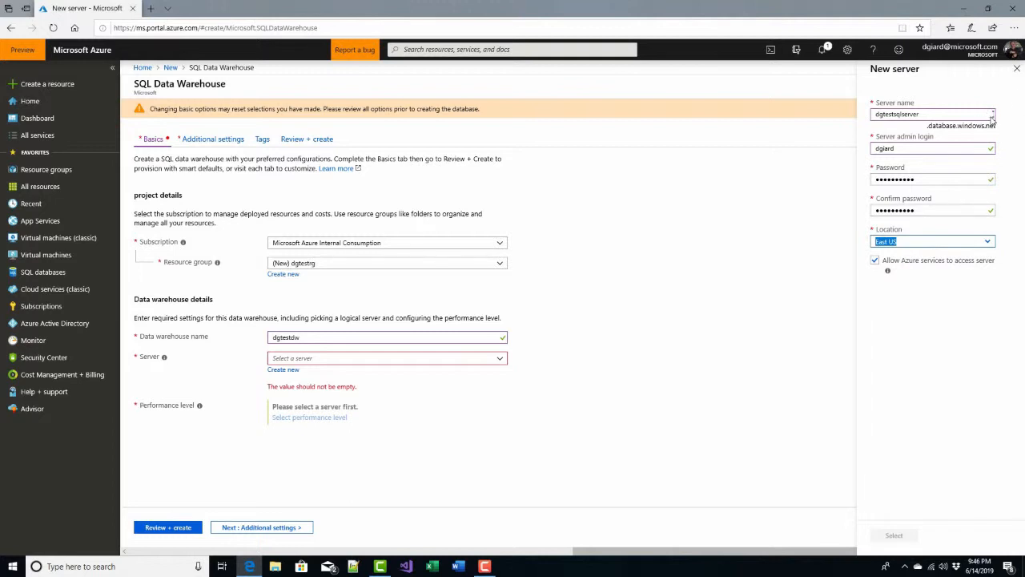
Change the server name to dgtestsqlserver2 and select the new server.
mouse_move(992, 119)
click(931, 116)
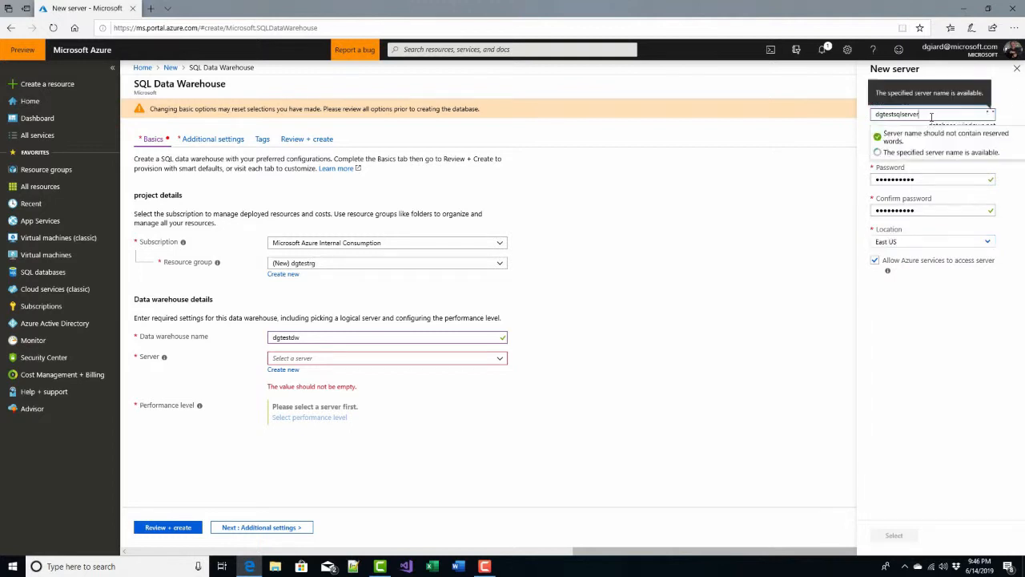
text(2)
key(Tab)
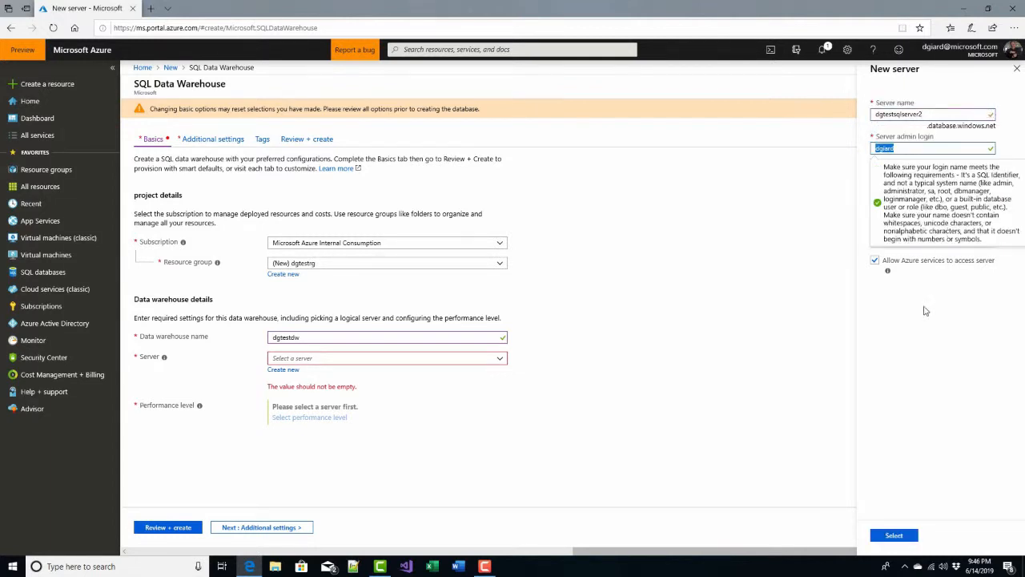
click(910, 542)
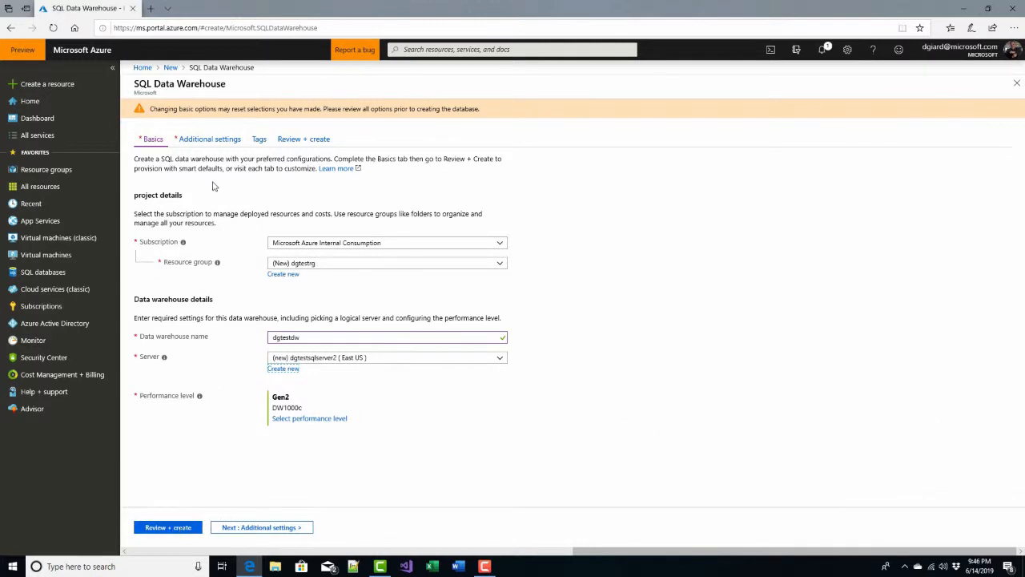
Advance through the Additional settings and Tags tabs to finish creating the data warehouse.
click(274, 527)
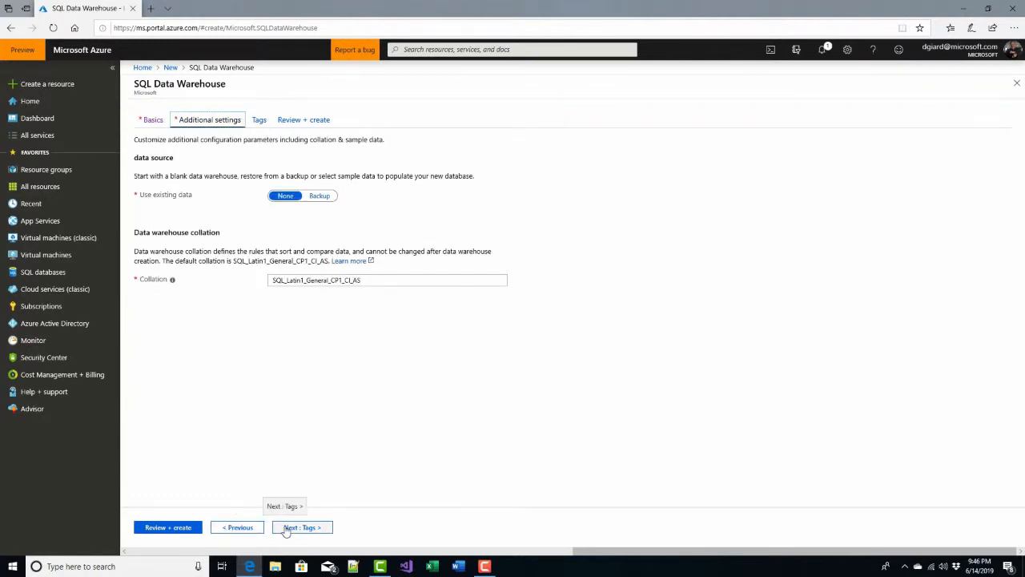
click(286, 531)
click(286, 530)
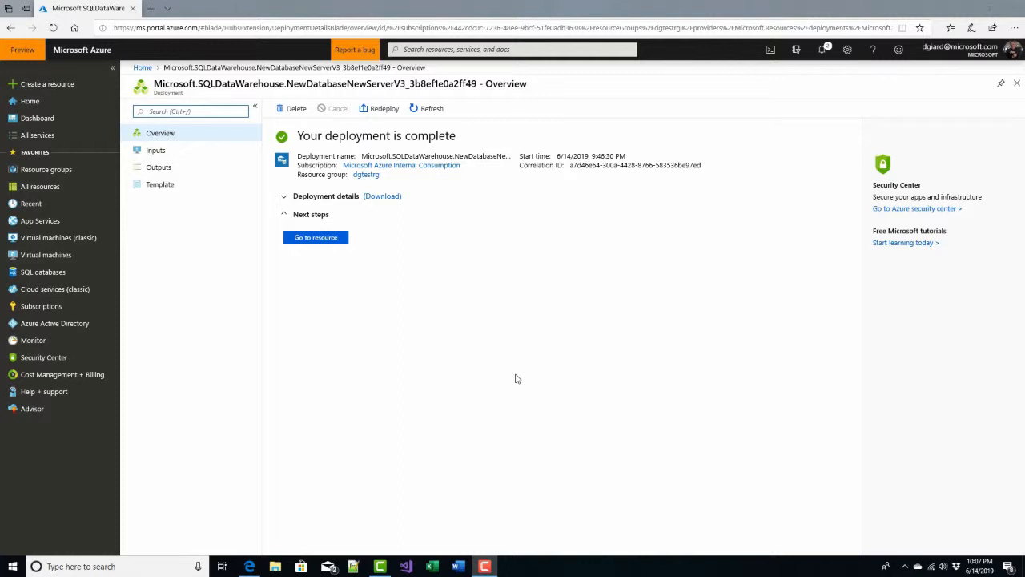
Open the deployed data warehouse and go to its firewall and virtual network settings.
click(324, 238)
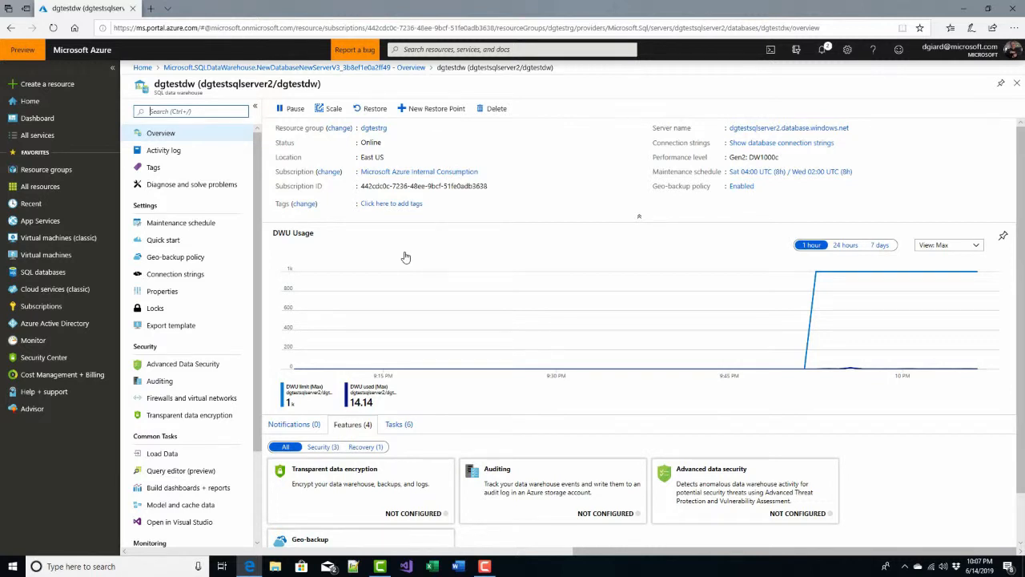
click(187, 404)
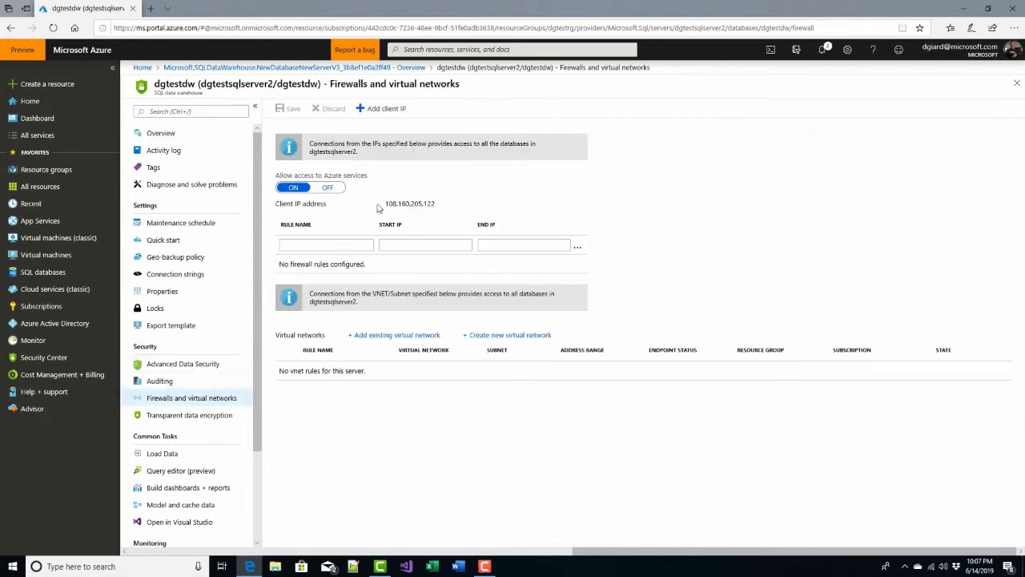
drag(385, 205, 446, 209)
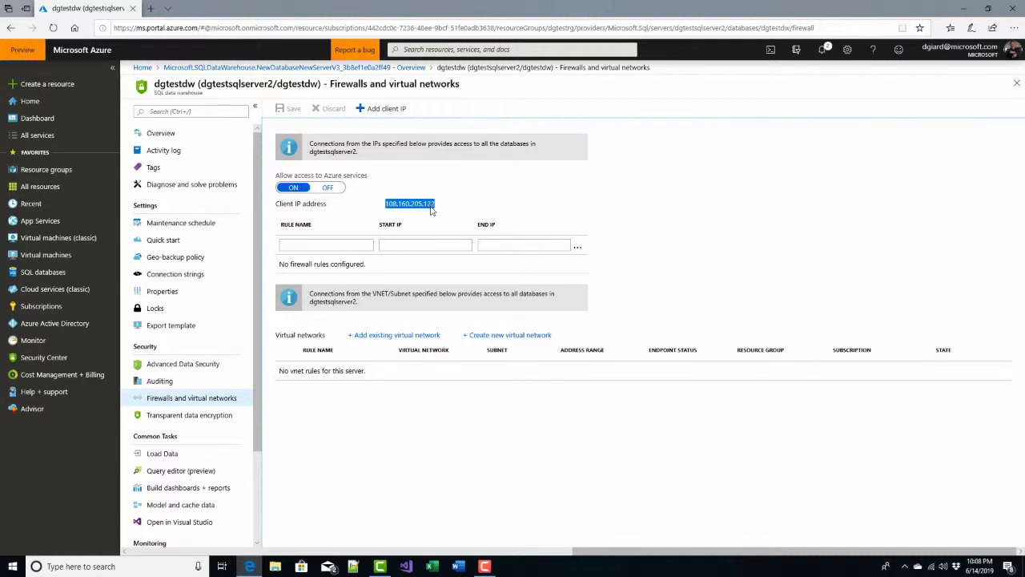
Add a firewall rule for the current client IP address and save the server firewall settings.
click(381, 110)
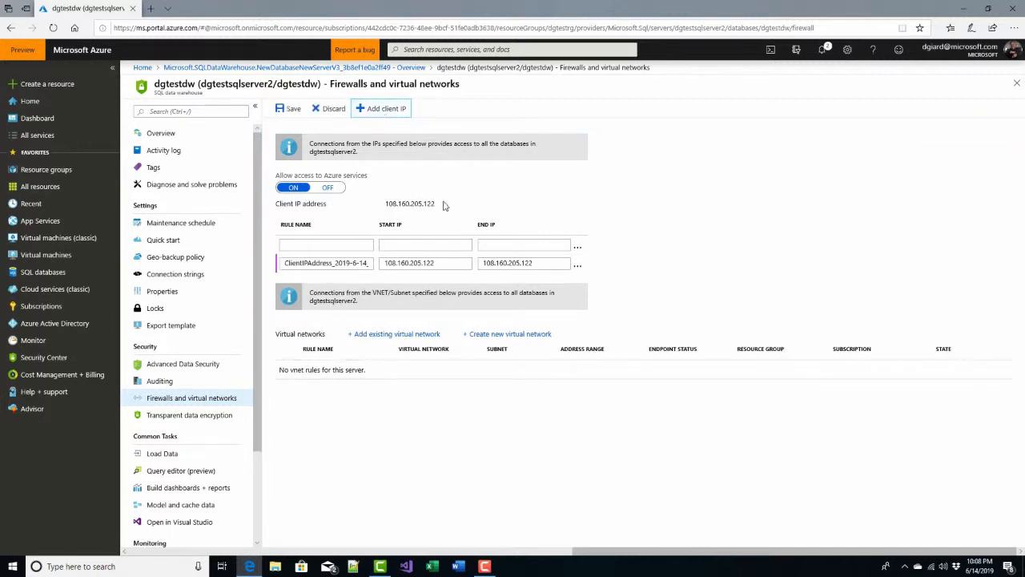
click(427, 265)
double_click(426, 264)
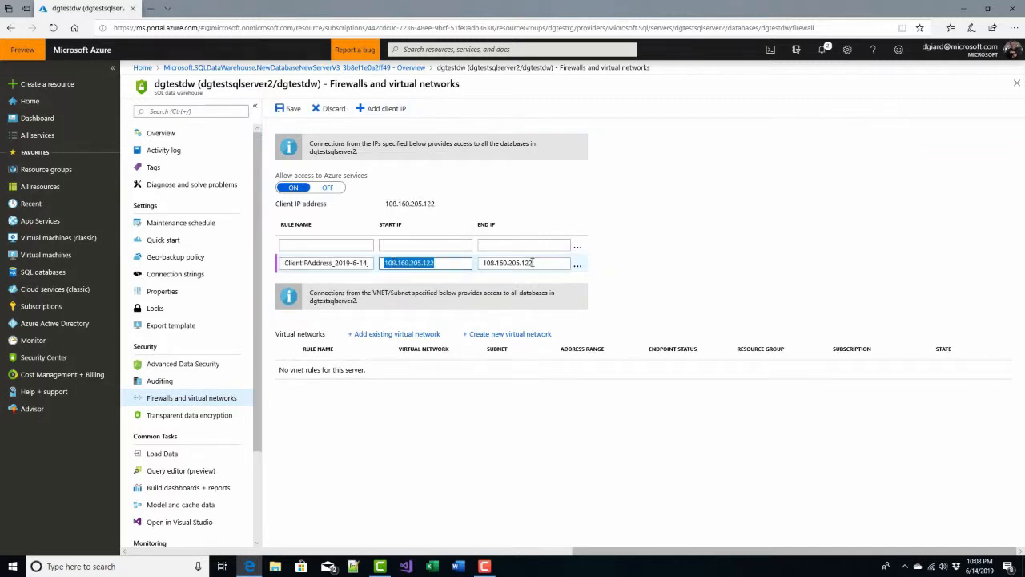
drag(533, 264, 481, 264)
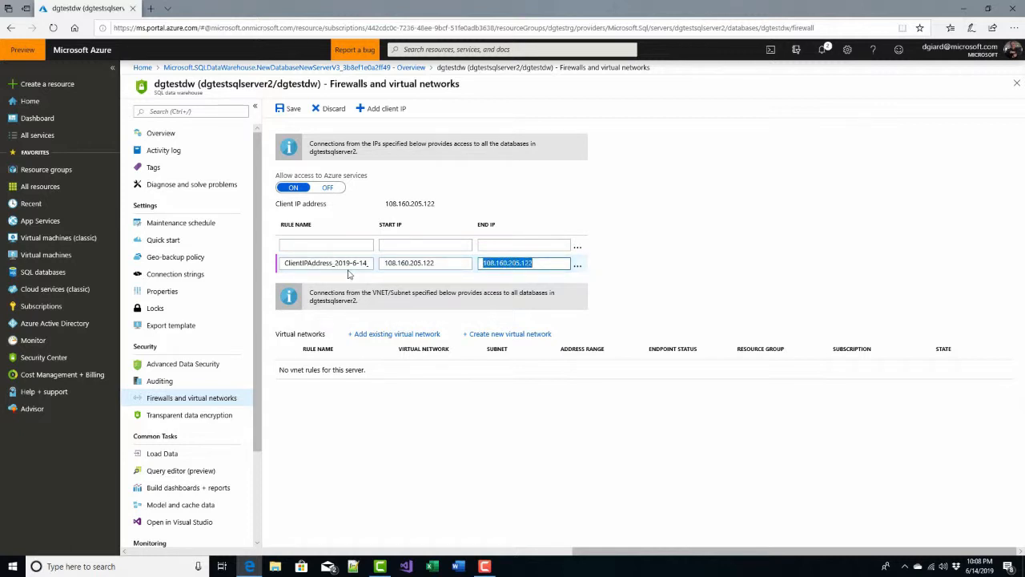
click(444, 268)
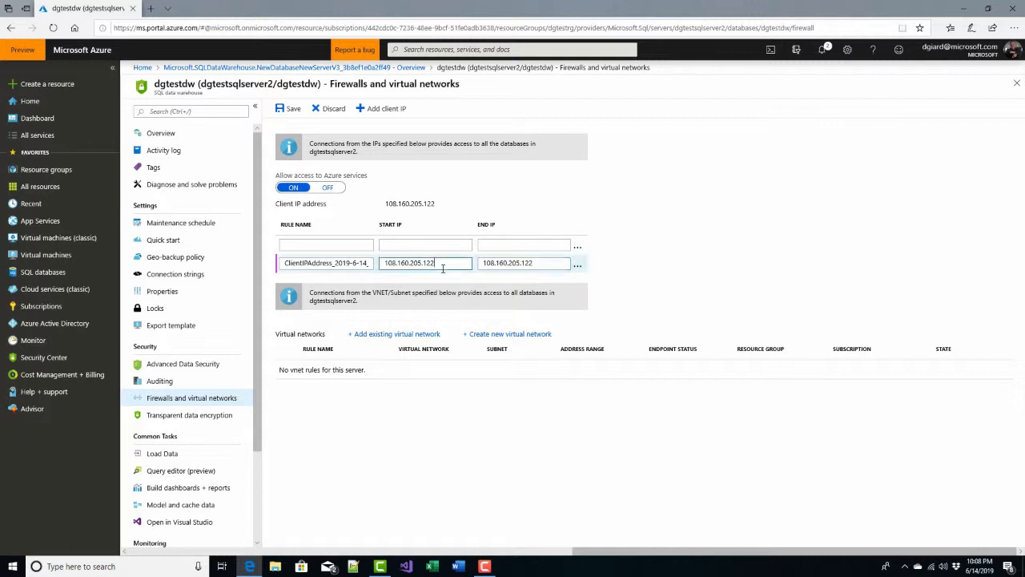
click(518, 264)
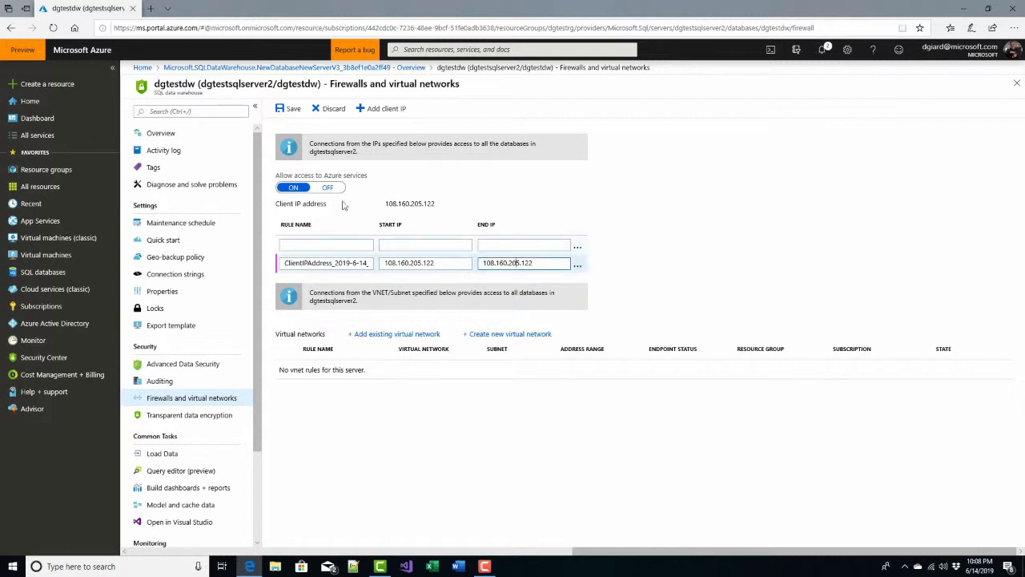
click(288, 108)
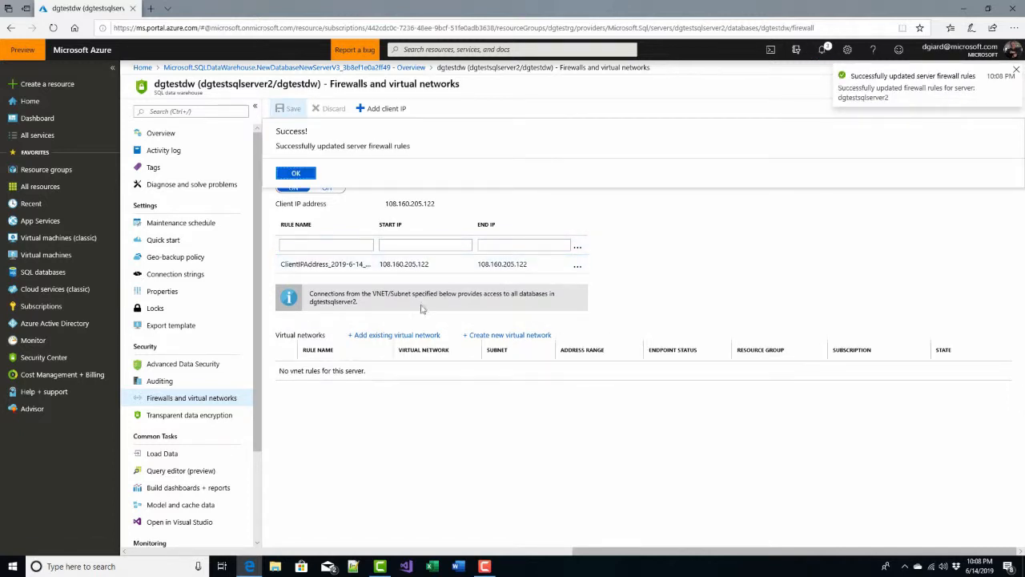
click(295, 174)
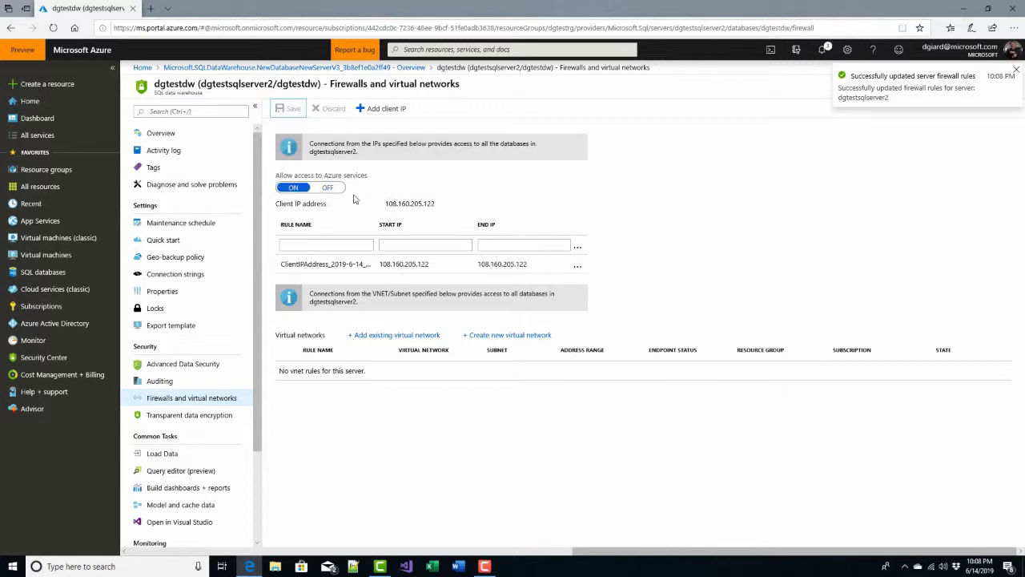